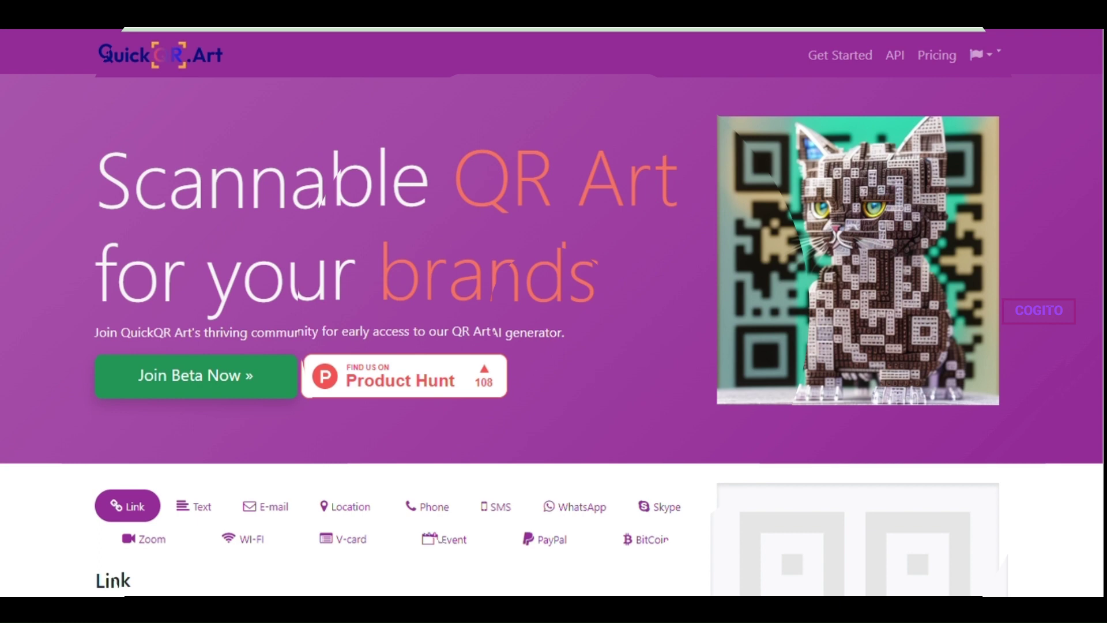
# Scroll to the generator and preview the Text, E-mail, Location, Phone, SMS, WhatsApp and Skype forms.
pyautogui.scroll(-5, 554, 312)
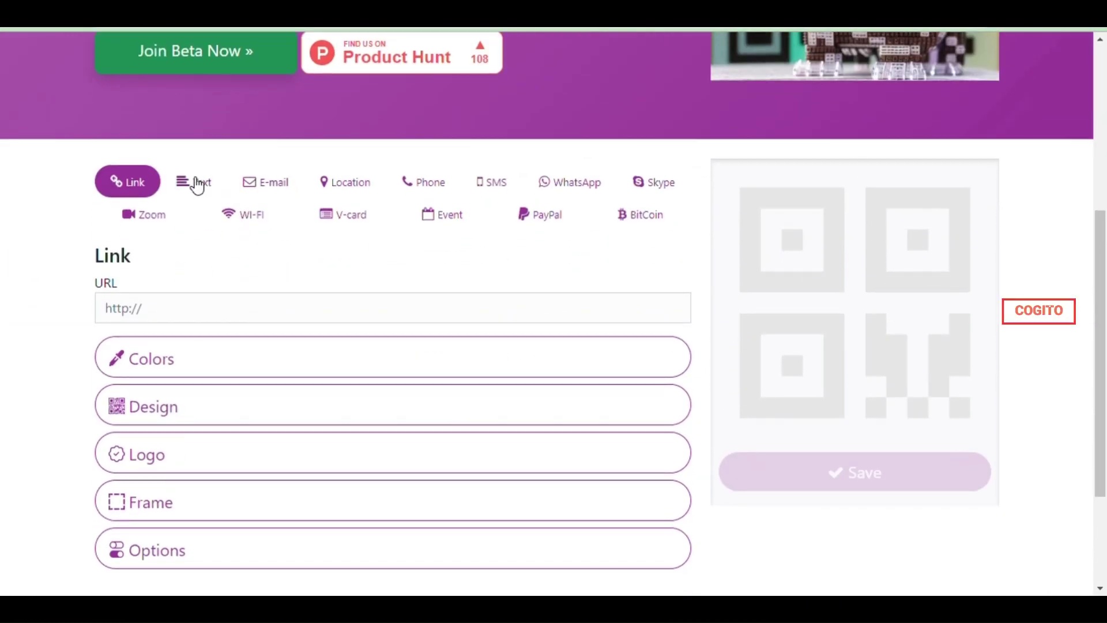
pyautogui.click(197, 185)
pyautogui.click(254, 183)
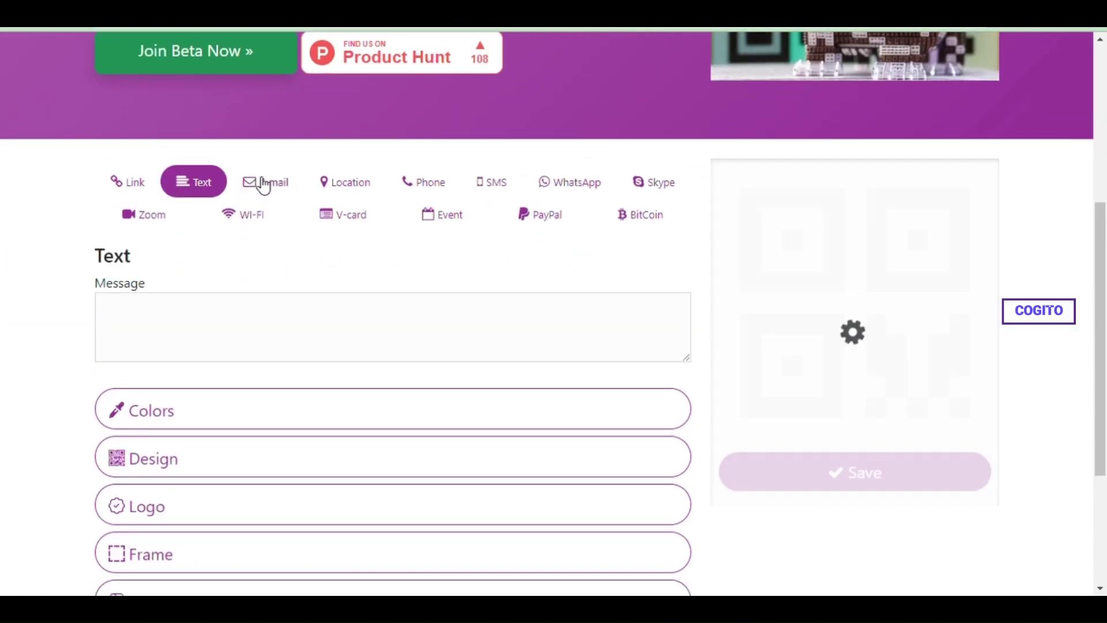
pyautogui.click(351, 186)
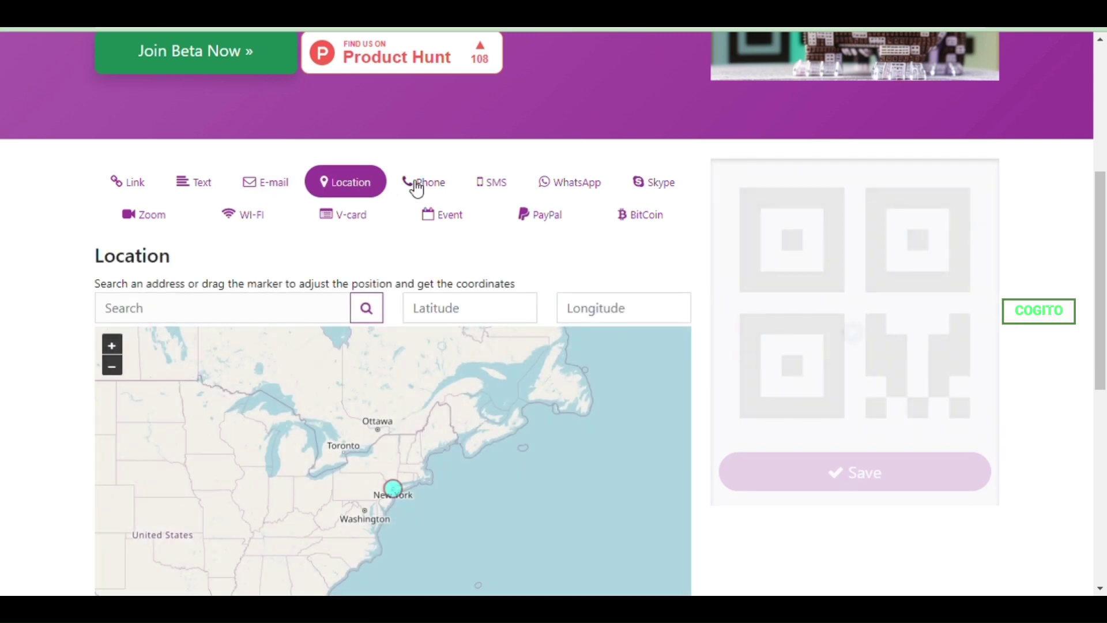
pyautogui.click(418, 183)
pyautogui.click(501, 185)
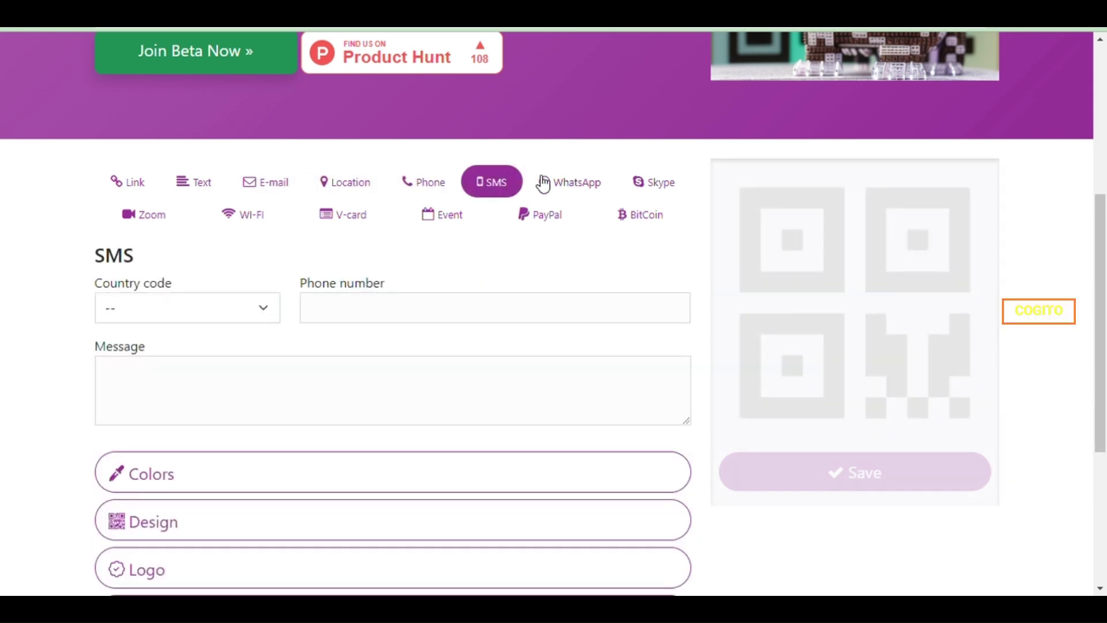
pyautogui.click(595, 186)
pyautogui.click(661, 182)
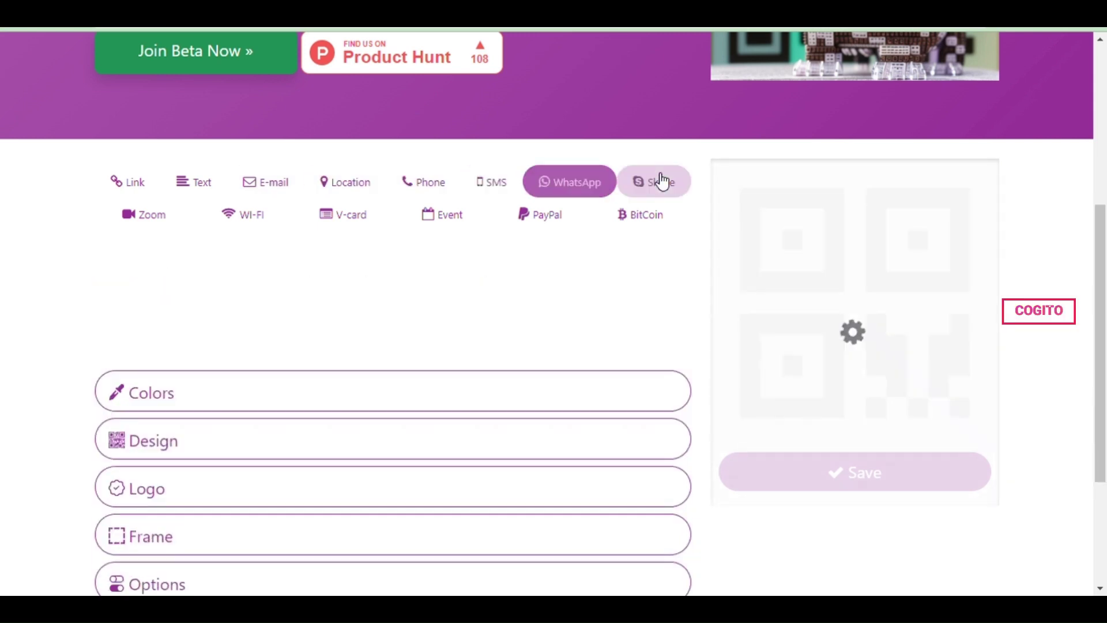
# Preview the Zoom, WI-FI, V-card, Event, PayPal and BitCoin forms, then return to Link.
pyautogui.click(162, 219)
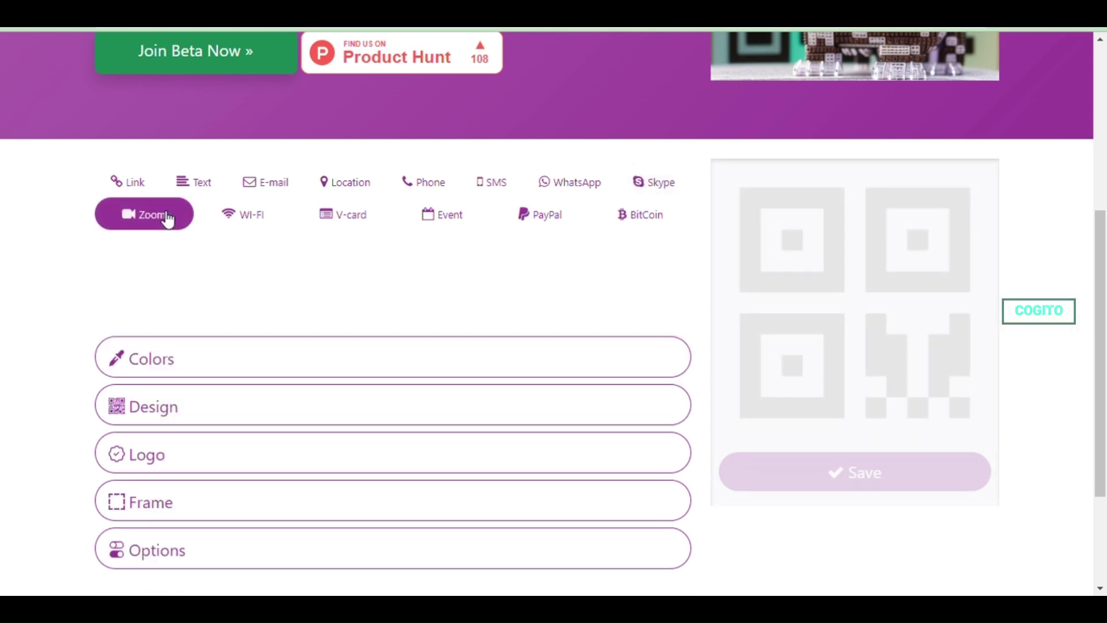
pyautogui.click(247, 214)
pyautogui.click(342, 216)
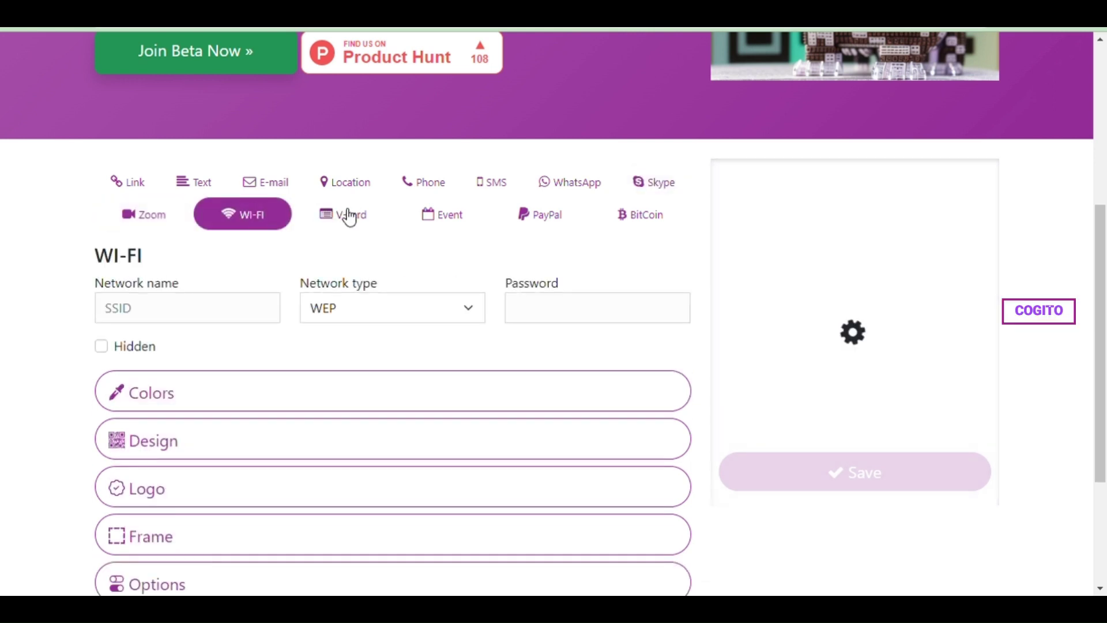
pyautogui.click(445, 217)
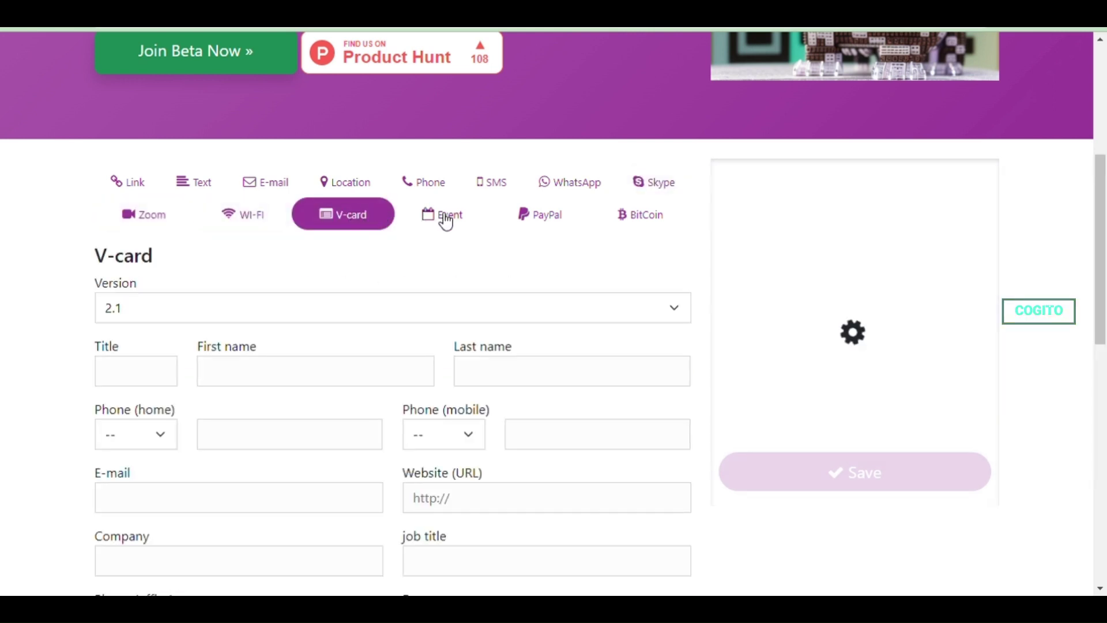
pyautogui.click(542, 227)
pyautogui.click(644, 218)
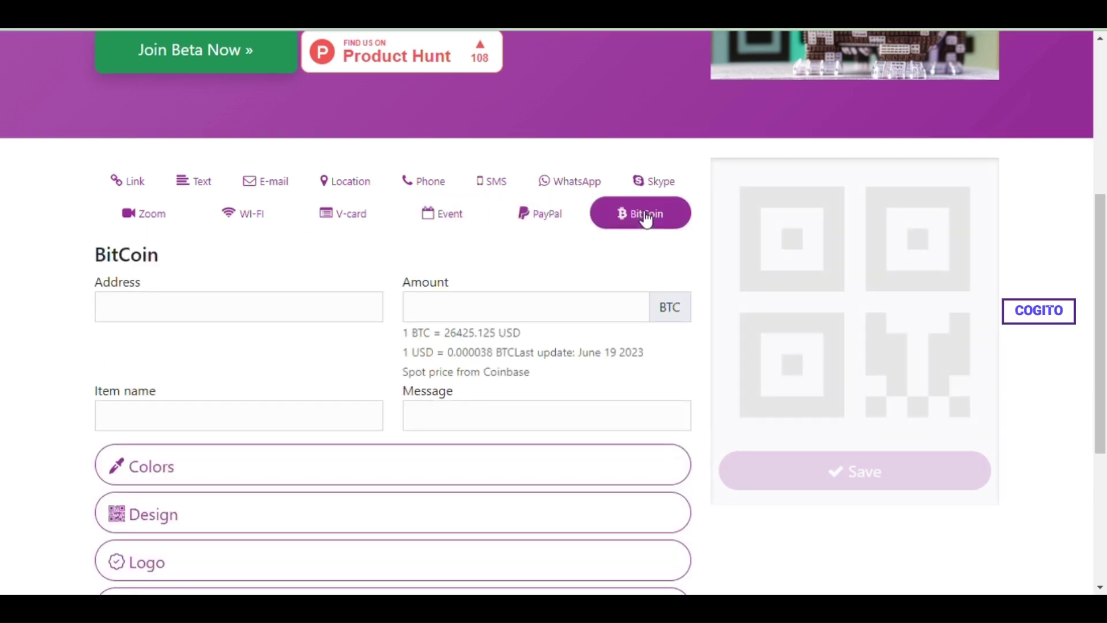
pyautogui.click(143, 184)
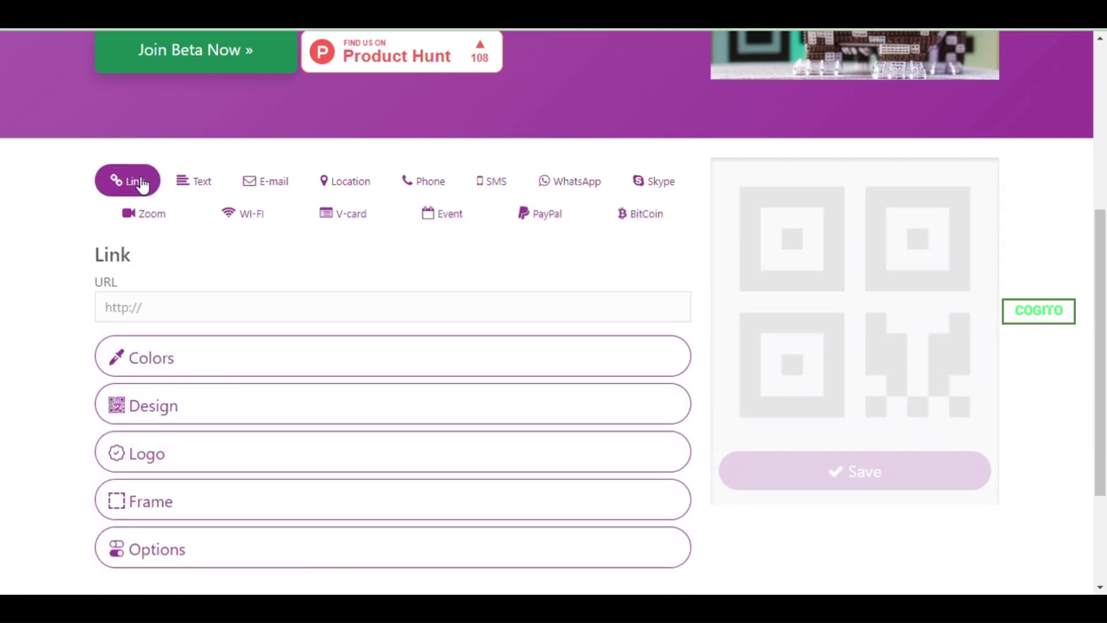
# Enter a YouTube channel URL as the link and give the foreground a two-colour gradient.
pyautogui.click(186, 318)
pyautogui.write('https://www.youtube.com/channel/UC6-xI88JazkFnvGLQ-_kYQg')
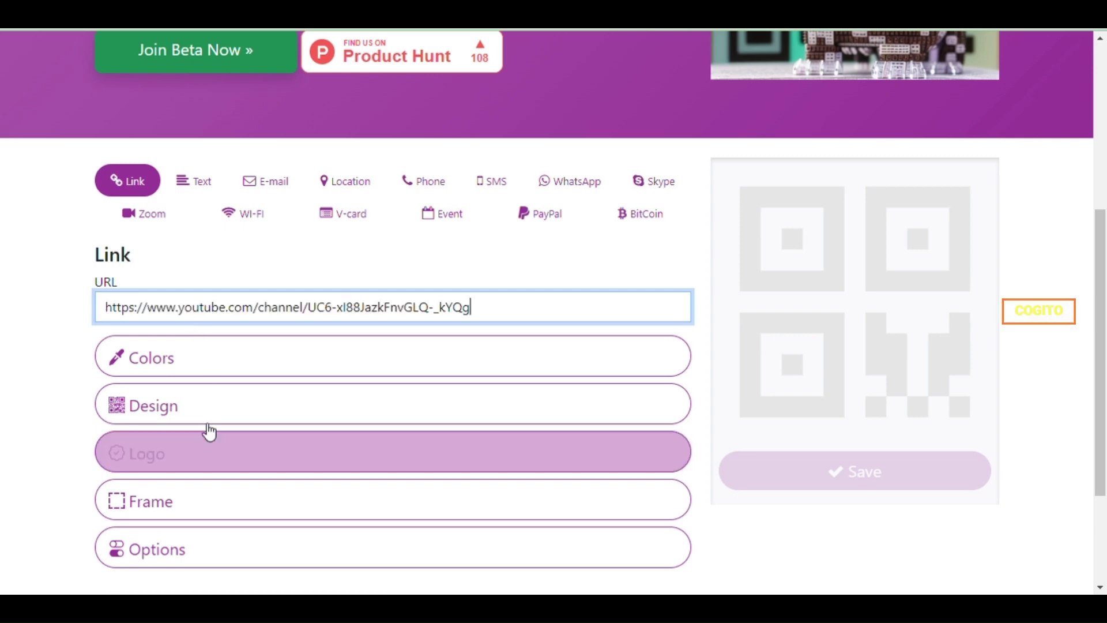
pyautogui.click(225, 369)
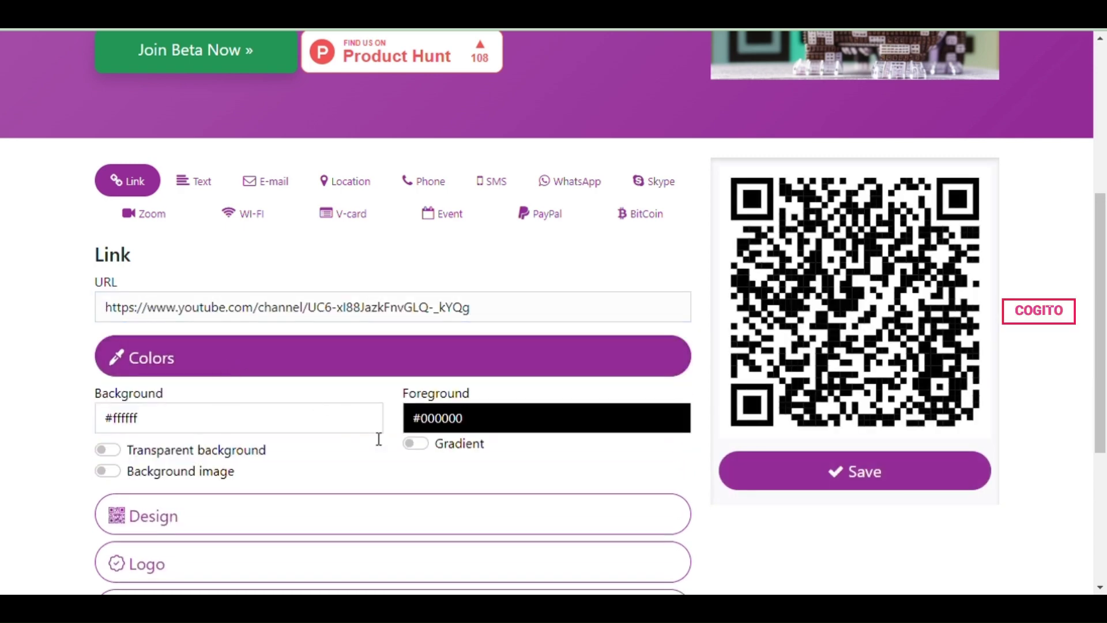
pyautogui.click(414, 444)
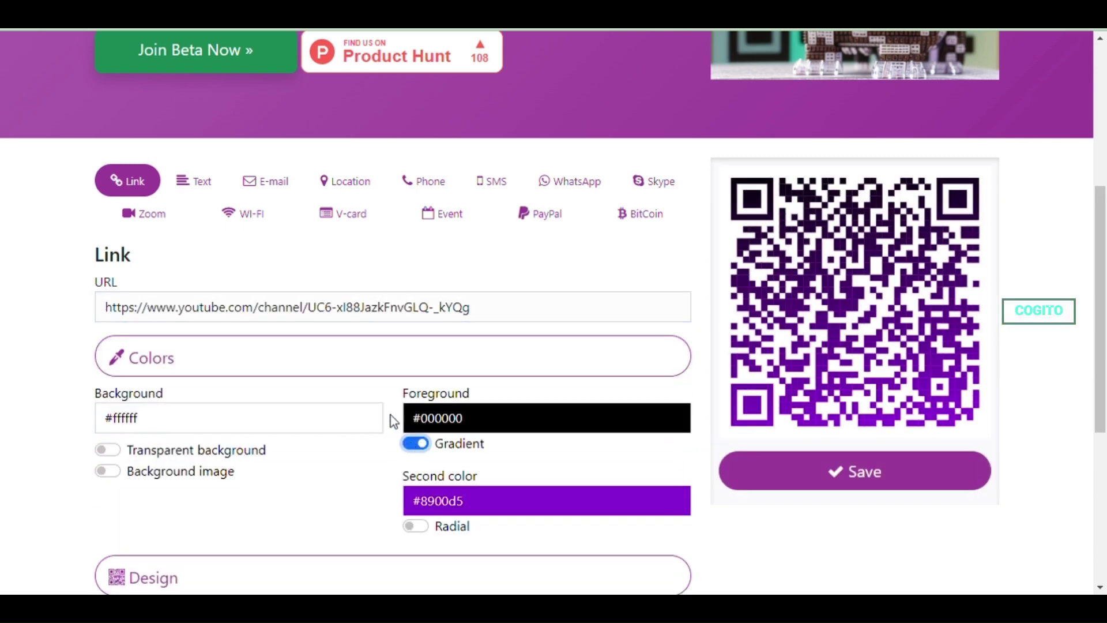
# Make the QR modules dotted and review logo, frame, and size 600 / H - Best settings.
pyautogui.scroll(-3, 391, 421)
pyautogui.click(351, 421)
pyautogui.click(170, 317)
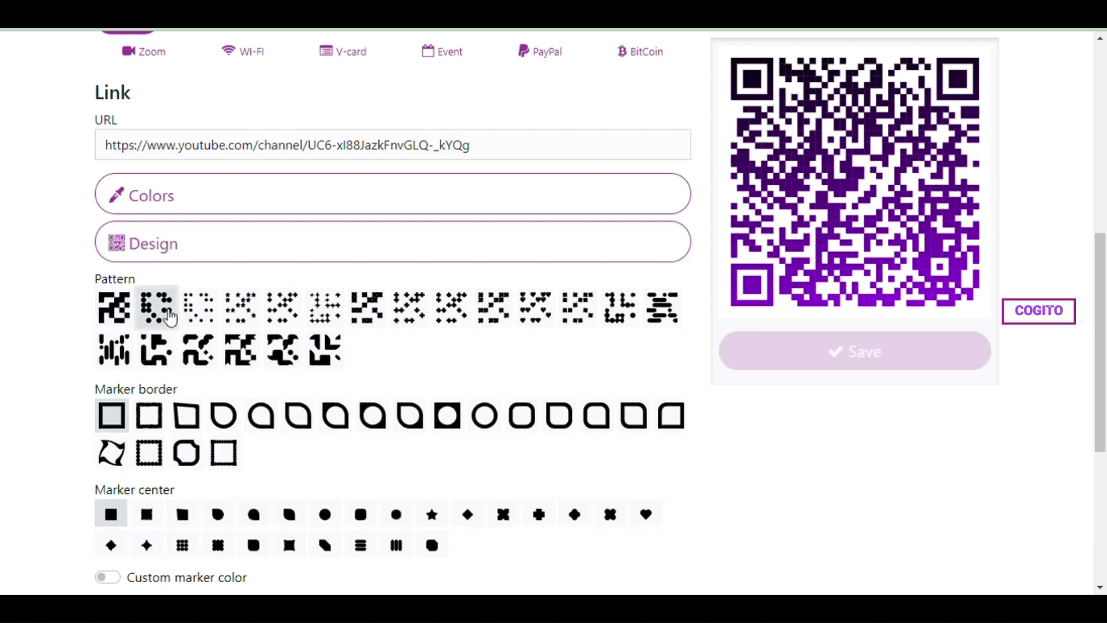
pyautogui.scroll(-5, 237, 311)
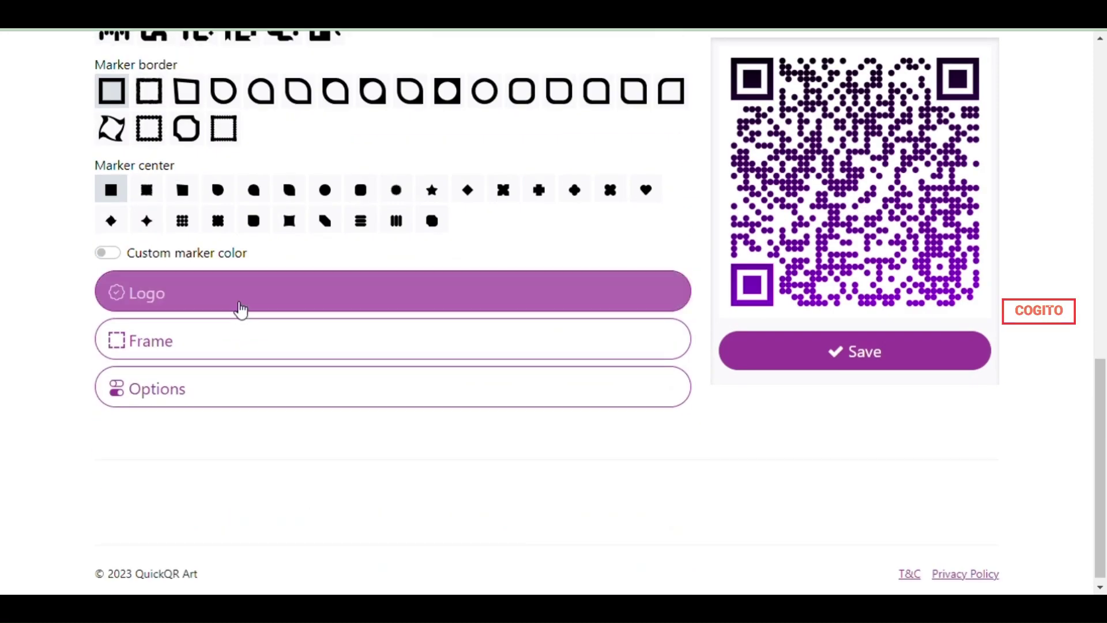
pyautogui.click(237, 297)
pyautogui.click(243, 341)
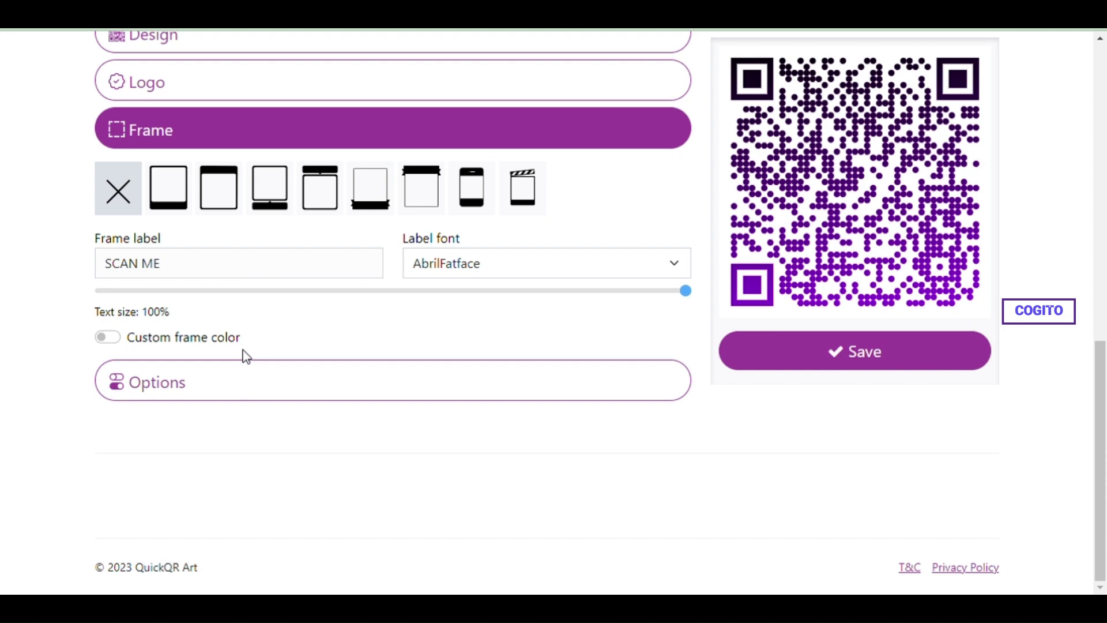
pyautogui.click(256, 383)
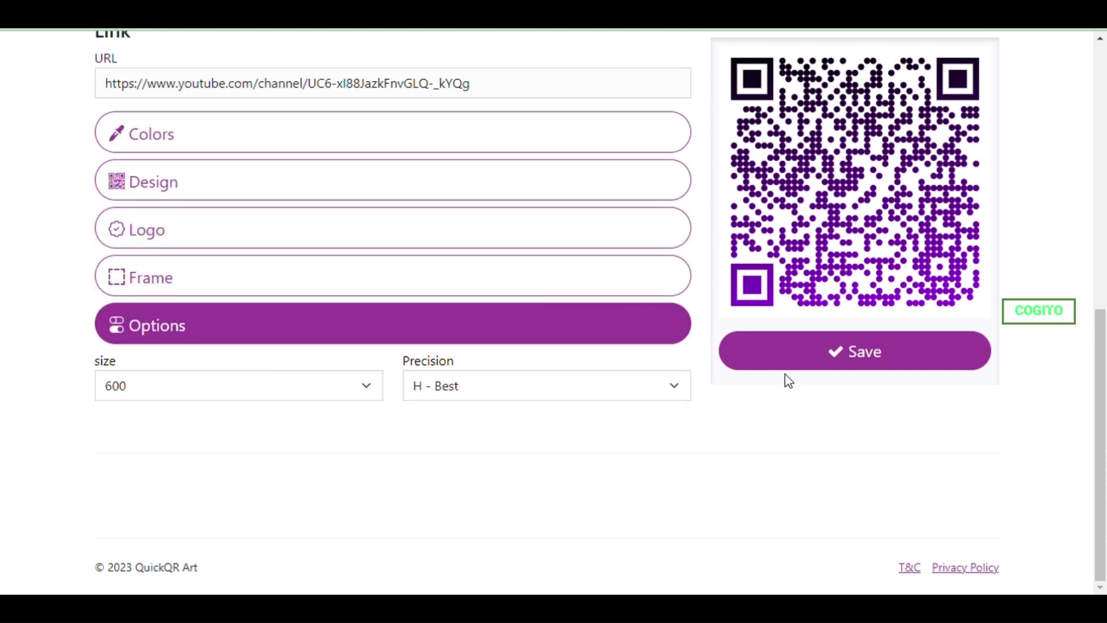
pyautogui.scroll(3, 890, 398)
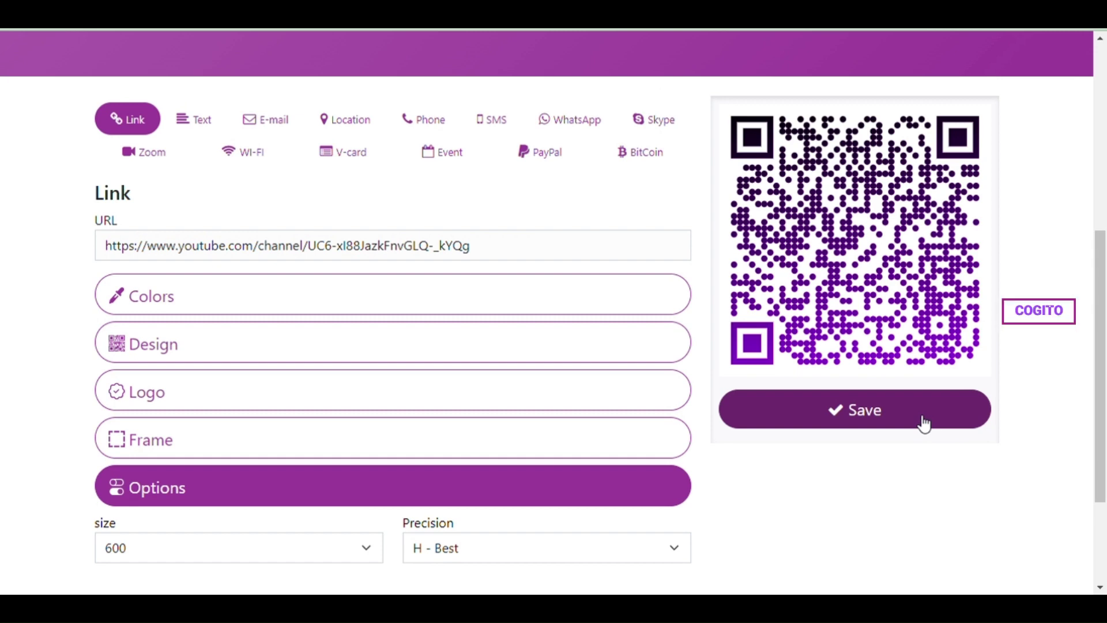
# Save the purple QR design and download it as a PNG image.
pyautogui.click(924, 424)
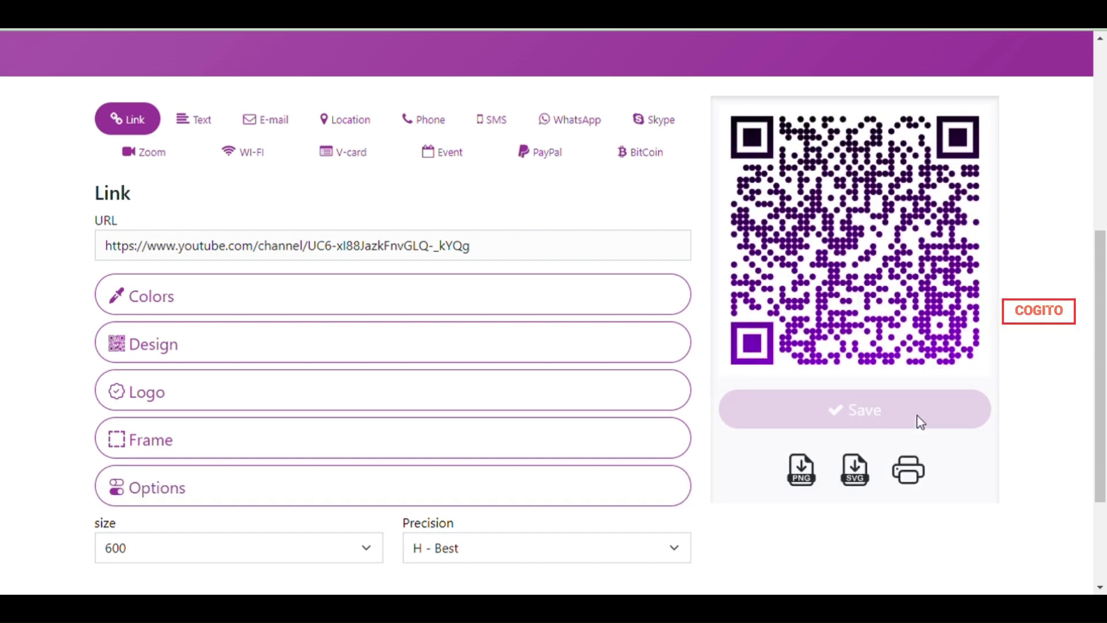
pyautogui.click(795, 473)
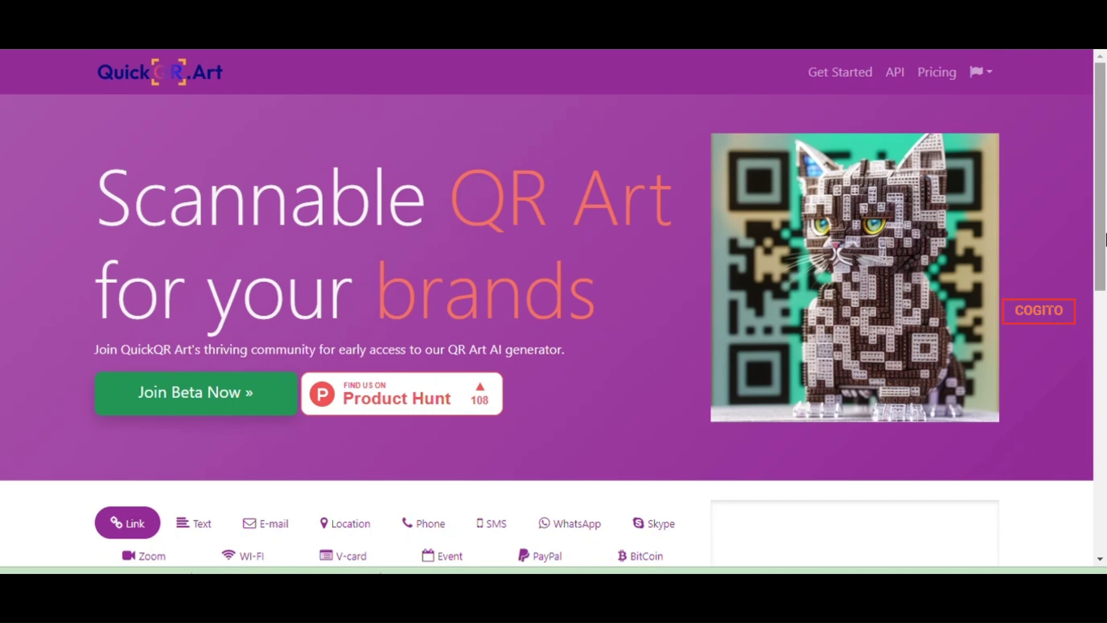
# Join the Quick QR Art Discord server via Join Beta Now and open #paste-bin.
pyautogui.click(190, 398)
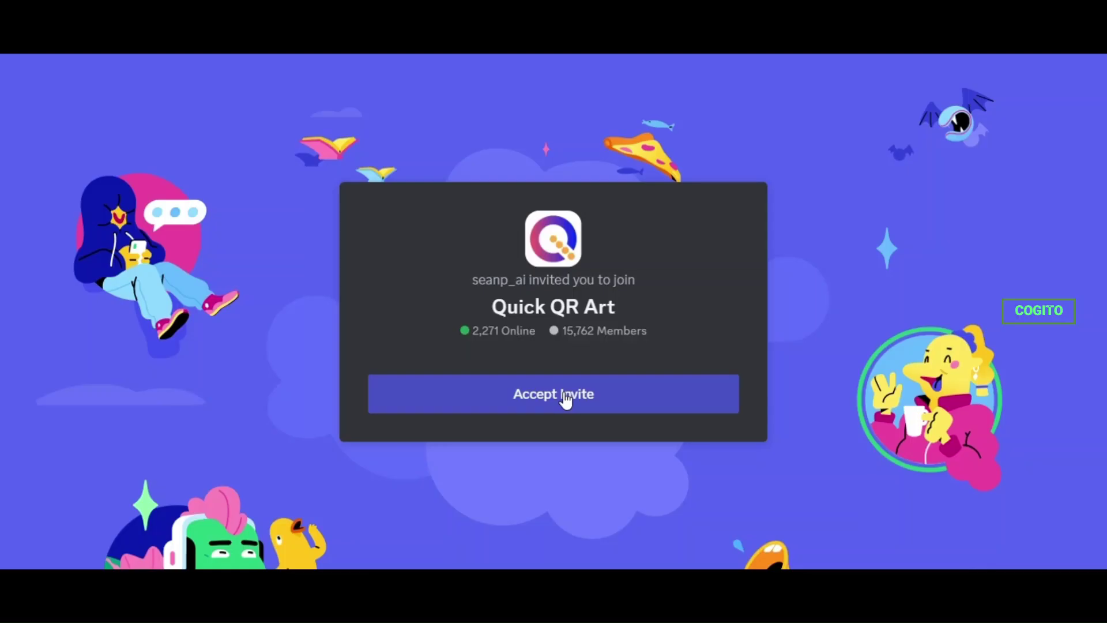
pyautogui.click(562, 397)
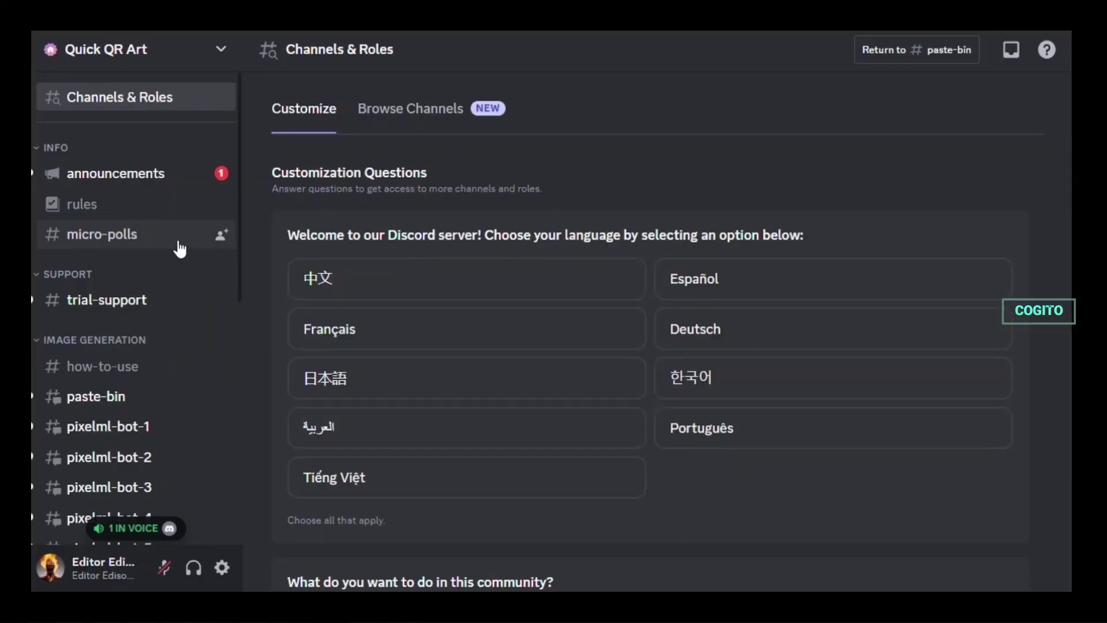
pyautogui.scroll(-5, 176, 247)
pyautogui.click(144, 167)
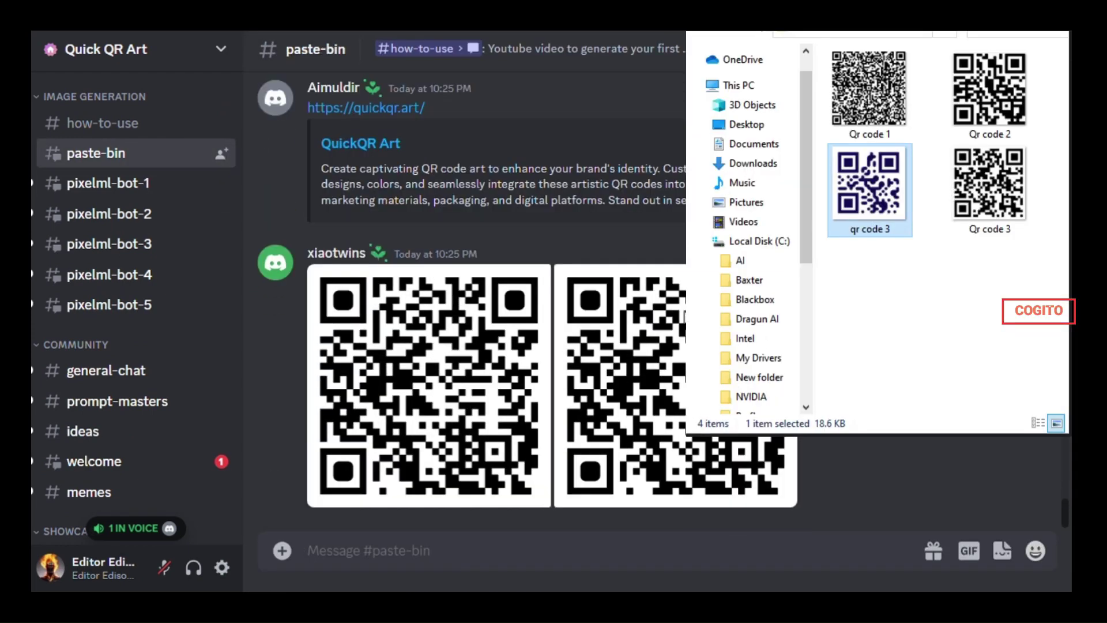
# Post qr code 3.jpg in #paste-bin and copy the posted image's address.
pyautogui.moveTo(870, 183); pyautogui.dragTo(392, 553)
pyautogui.click(403, 420)
pyautogui.press('Return')
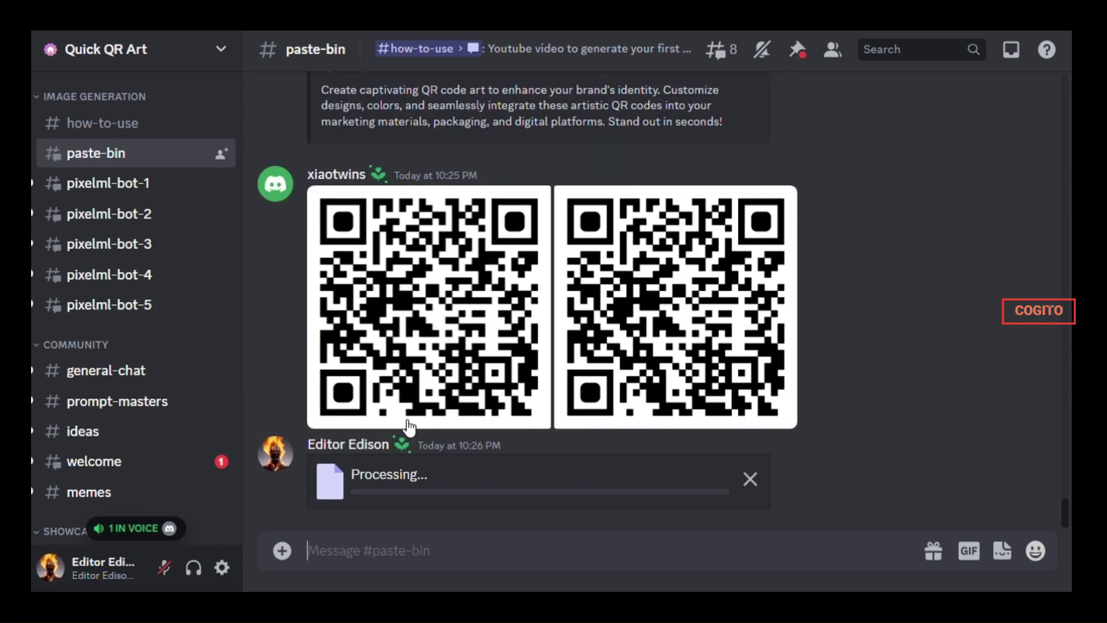
pyautogui.click(441, 378)
pyautogui.rightClick(519, 259)
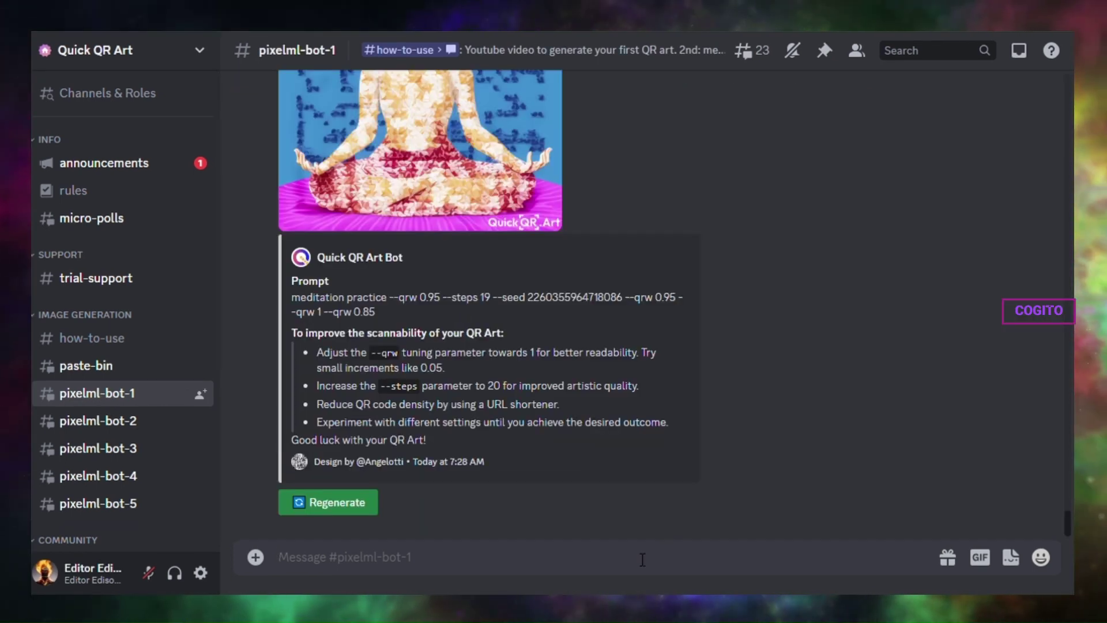
# Submit /generate with the safari-lion prompt and the copied QR image link as url.
pyautogui.write('/')
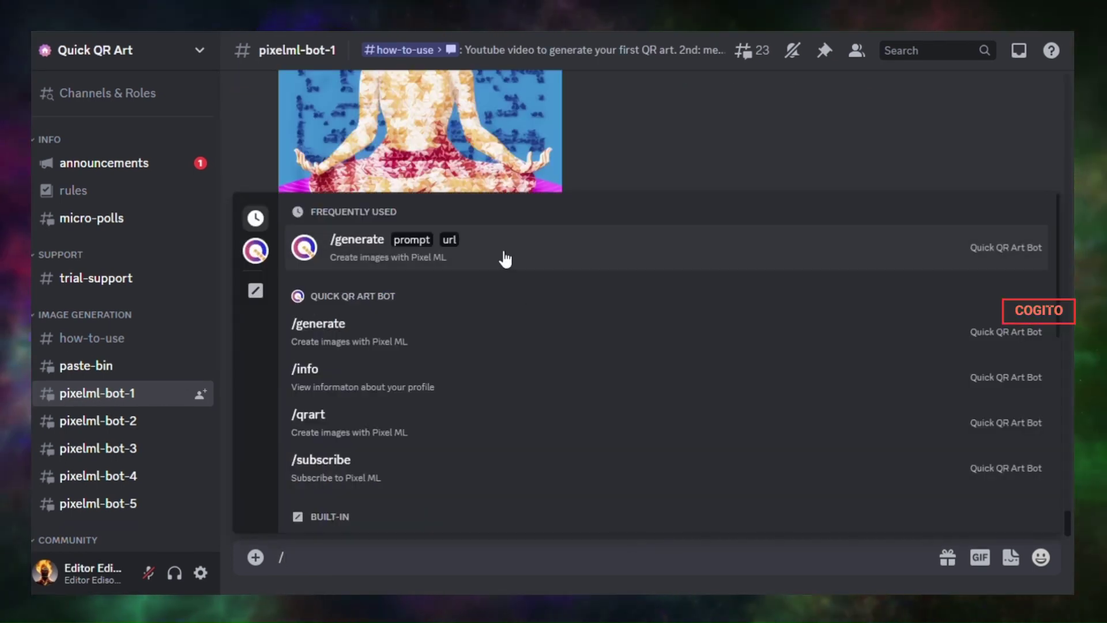
pyautogui.click(501, 253)
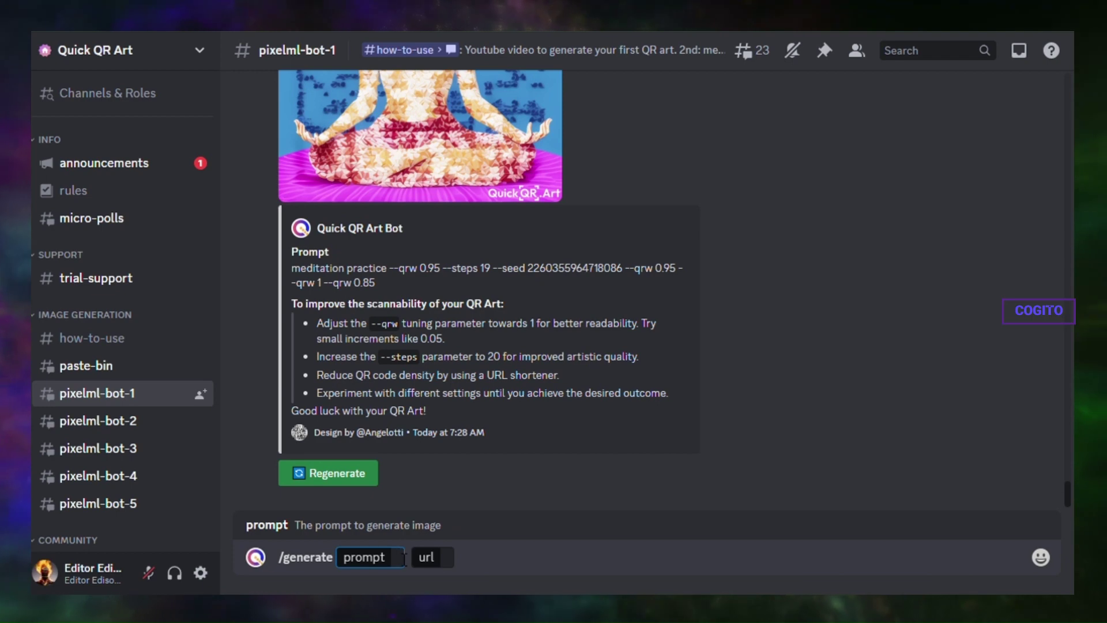
pyautogui.write('Design a QR code that represents a safari scene, with a lion as the focal point. Place the QR code within the setting, such as a savanna landscape with grass, trees, and other animals. This design can create a sense of adventure and exploration.')
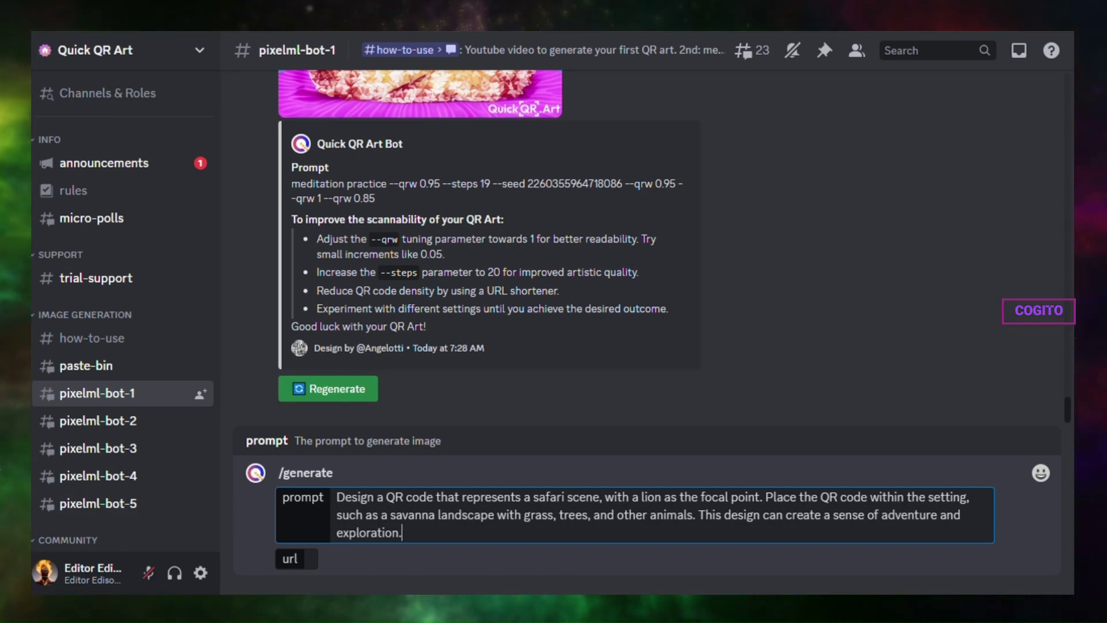
pyautogui.click(888, 262)
pyautogui.click(318, 566)
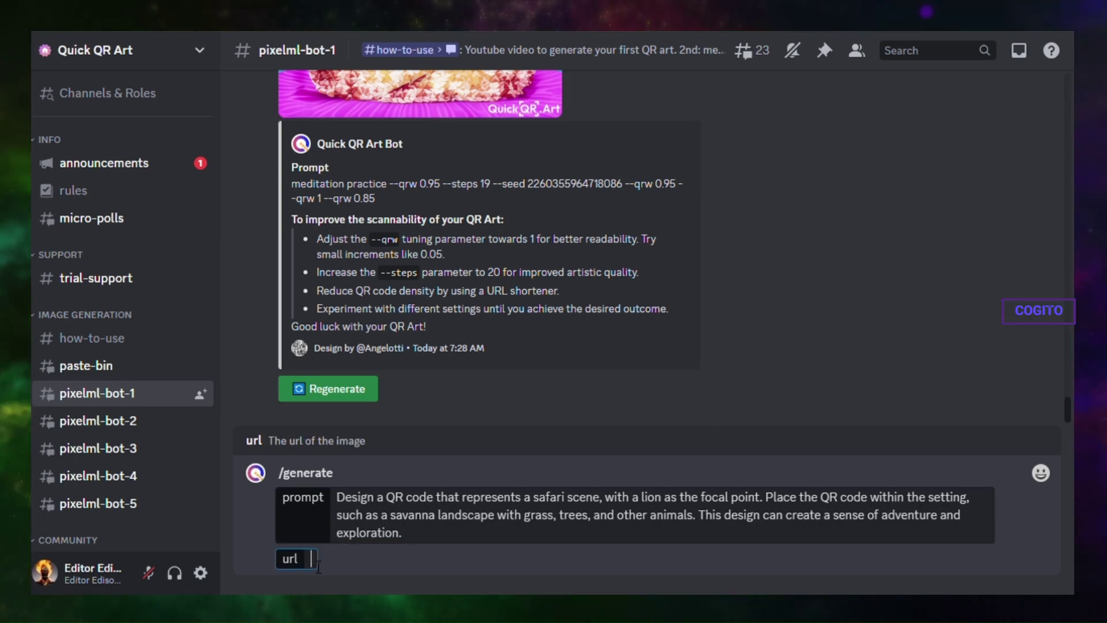
pyautogui.hotkey('ctrl', 'v')
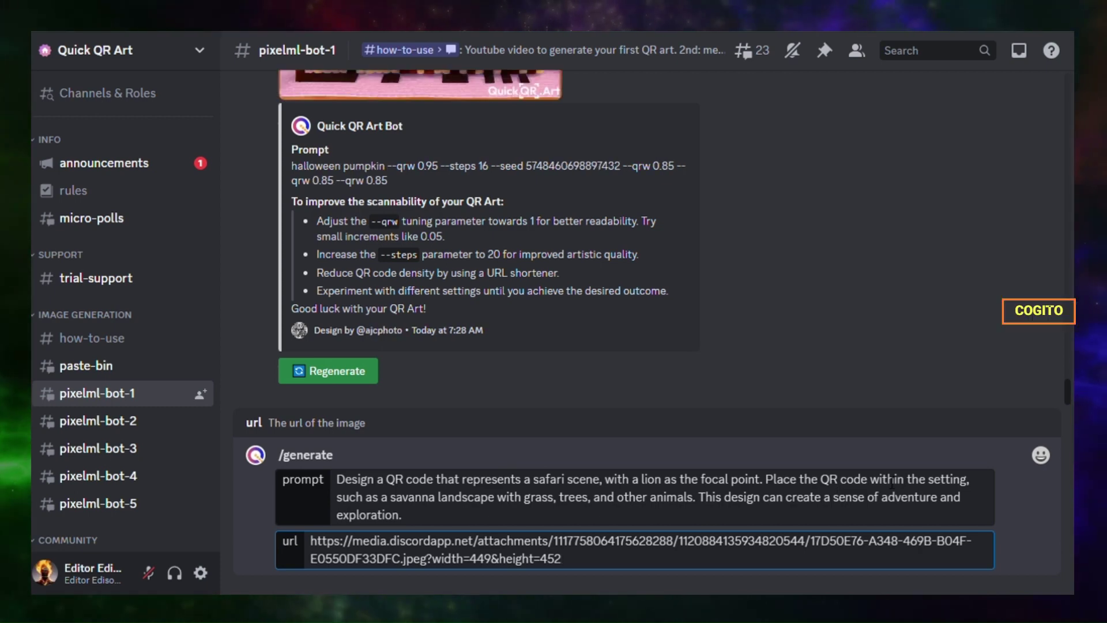
pyautogui.press('Return')
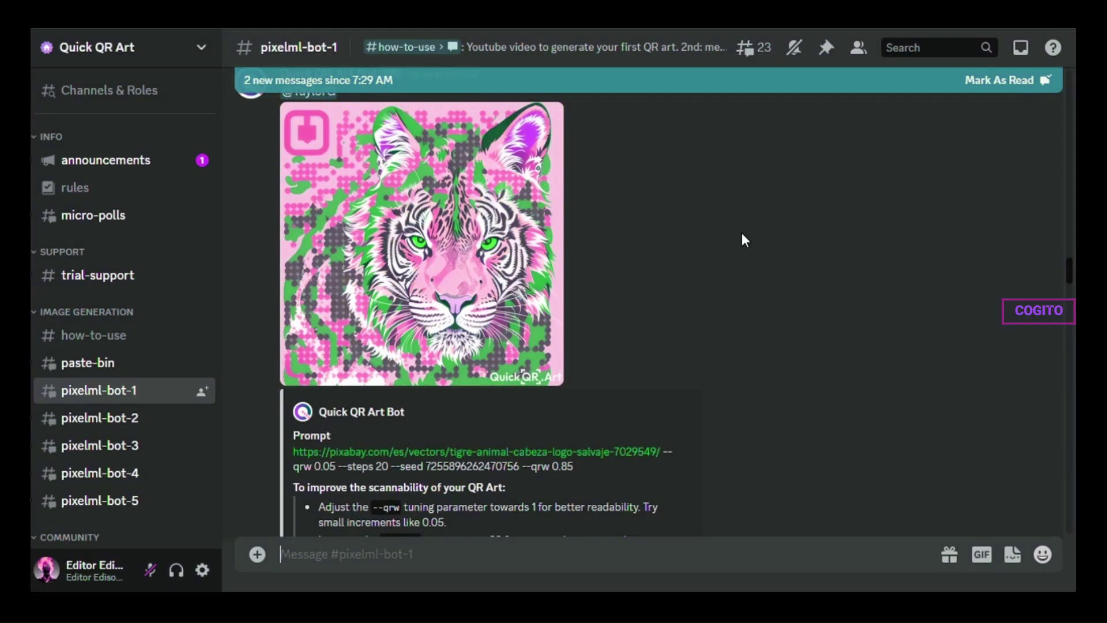
# Enlarge the pink-and-green tiger-head QR artwork in Discord's image viewer.
pyautogui.click(499, 241)
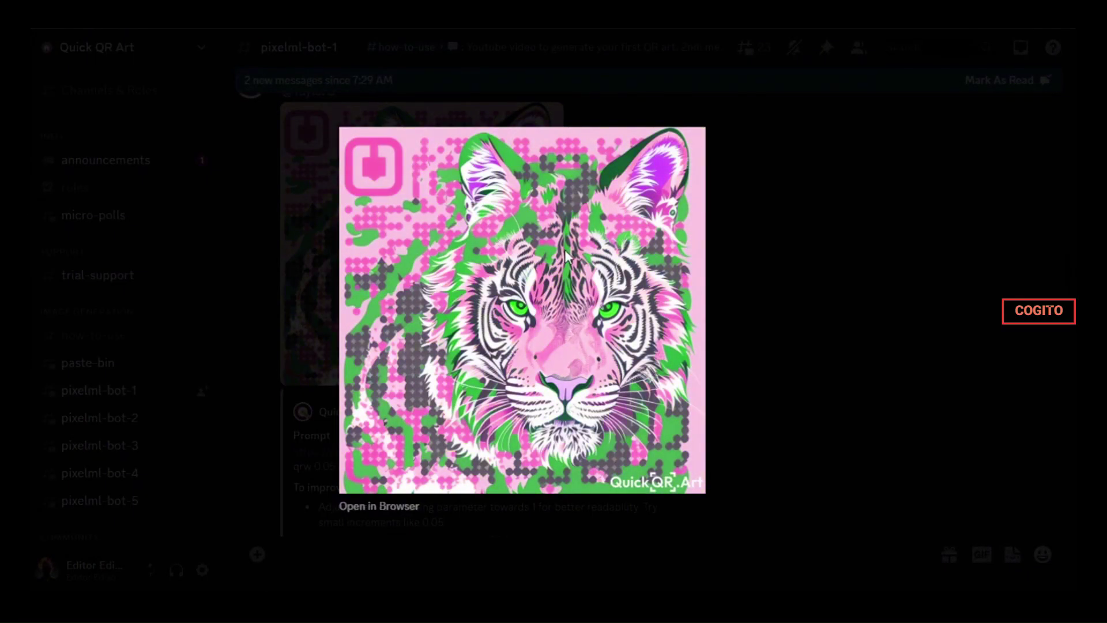